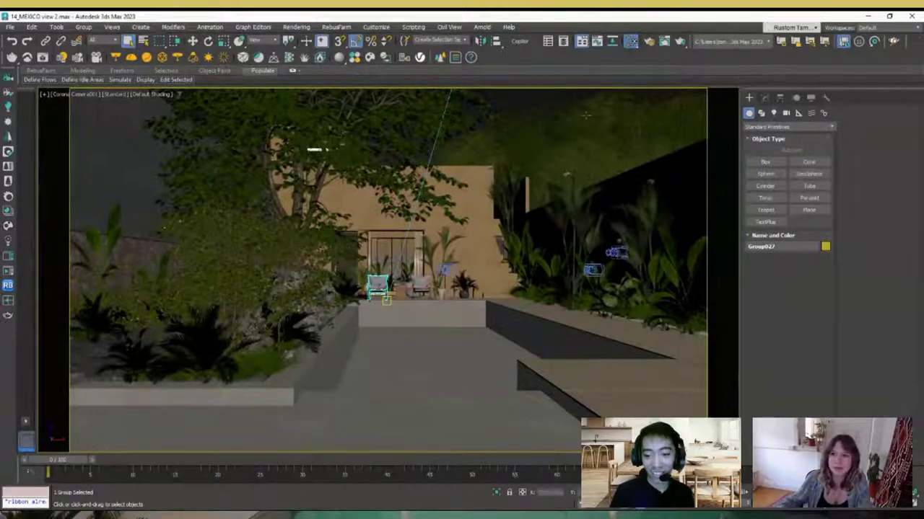
# Review the scene environment maps and the direct visibility override in the Corona render setup
pyautogui.click(631, 41)
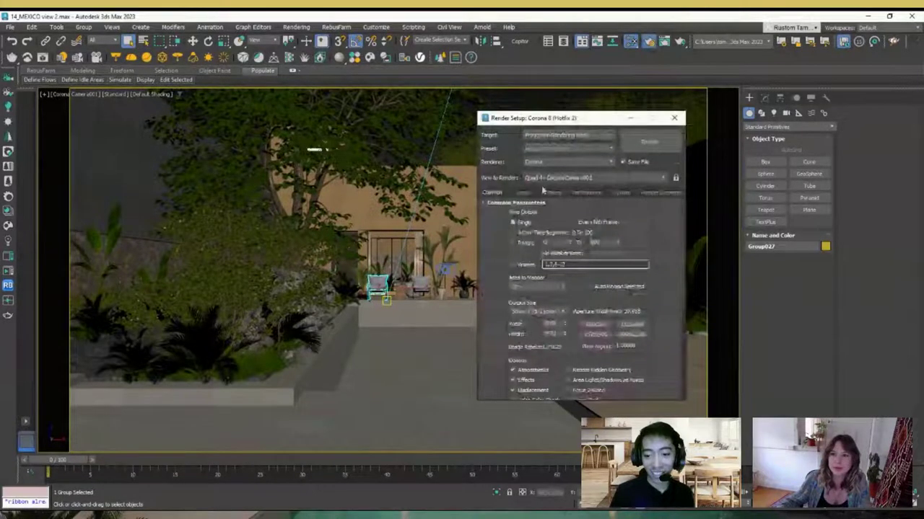
pyautogui.click(522, 193)
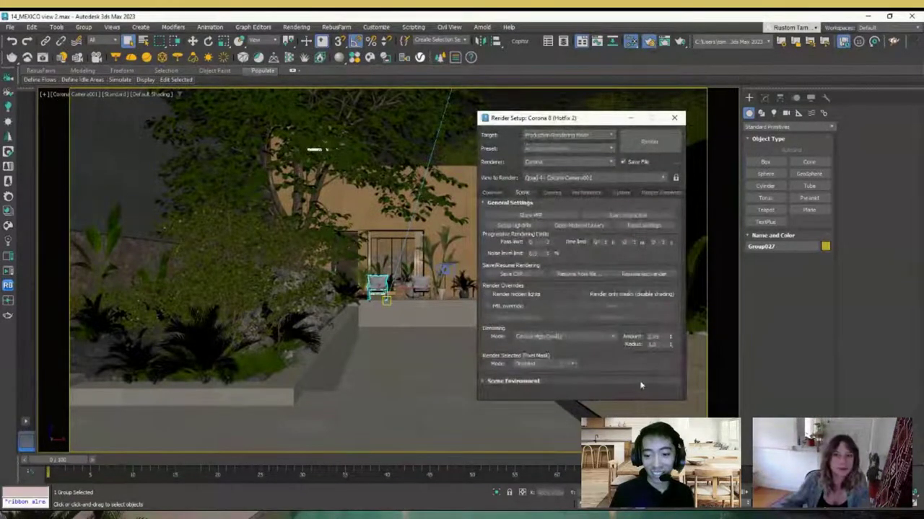
pyautogui.click(560, 382)
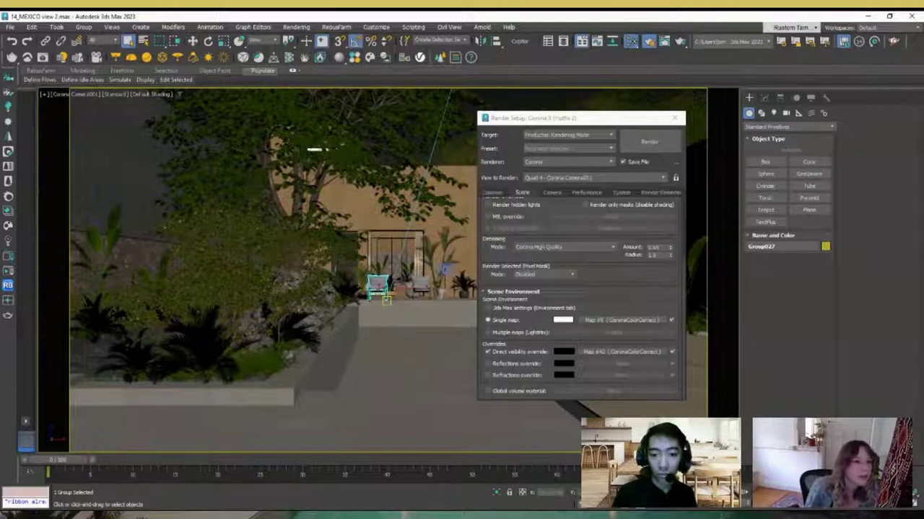
pyautogui.click(674, 118)
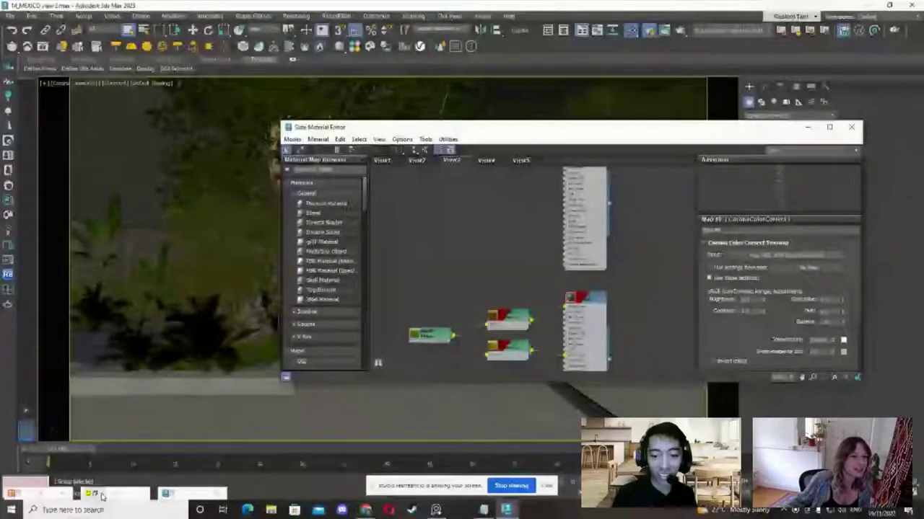
# Restore the Slate Material Editor and examine the leaf material's node tree in View3
pyautogui.click(181, 495)
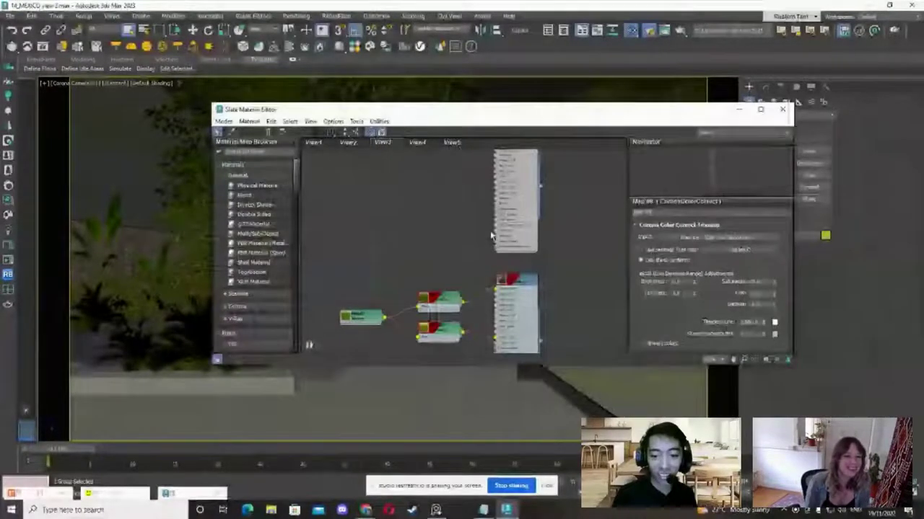
pyautogui.moveTo(438, 300); pyautogui.dragTo(411, 252, button='middle')
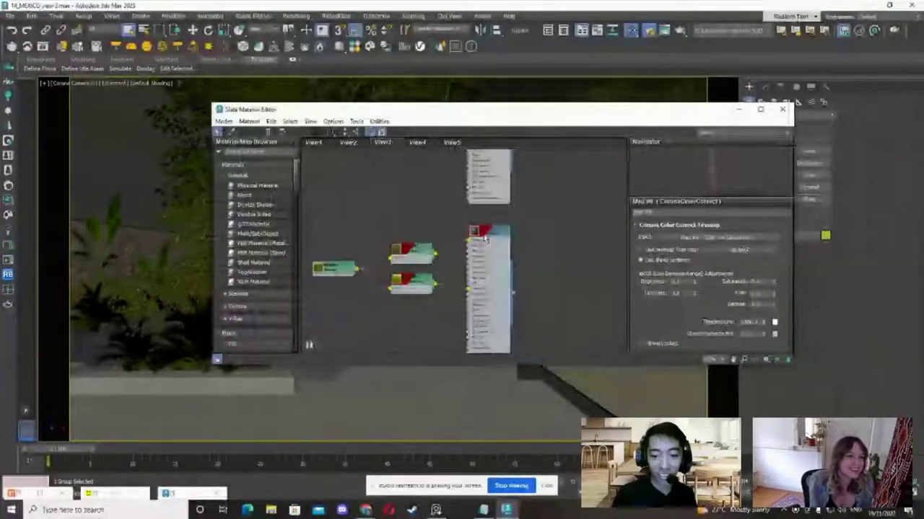
pyautogui.scroll(1, 495, 241)
pyautogui.moveTo(496, 241); pyautogui.dragTo(536, 288, button='middle')
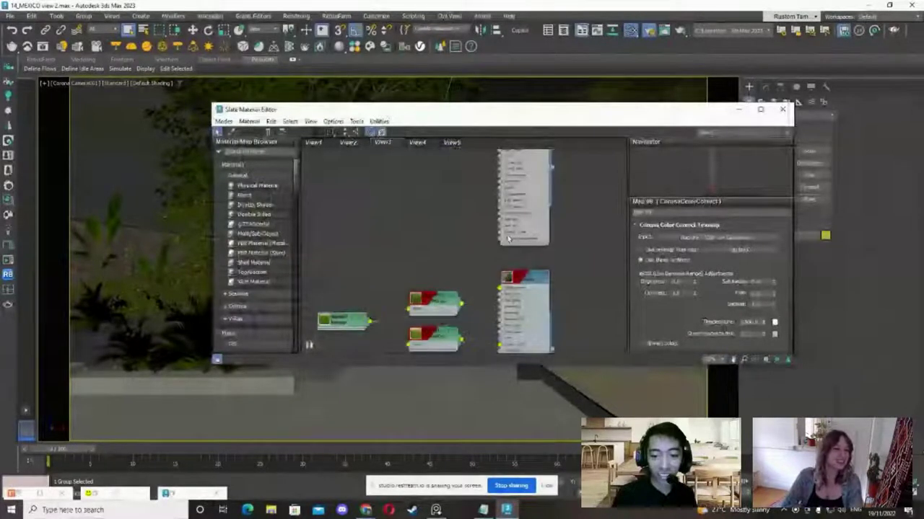
pyautogui.moveTo(538, 340); pyautogui.dragTo(517, 221, button='middle')
pyautogui.moveTo(486, 195); pyautogui.dragTo(527, 259, button='middle')
pyautogui.scroll(2, 527, 259)
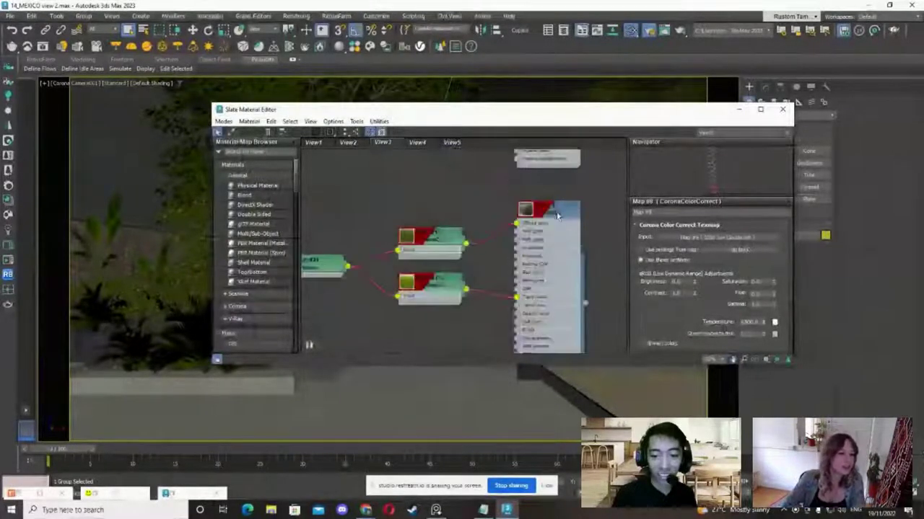
pyautogui.doubleClick(553, 211)
pyautogui.scroll(1, 550, 197)
pyautogui.moveTo(550, 197); pyautogui.dragTo(589, 175, button='middle')
# Space apart the leaf material's two color-correction nodes and inspect their settings and the shared source bitmap
pyautogui.doubleClick(443, 226)
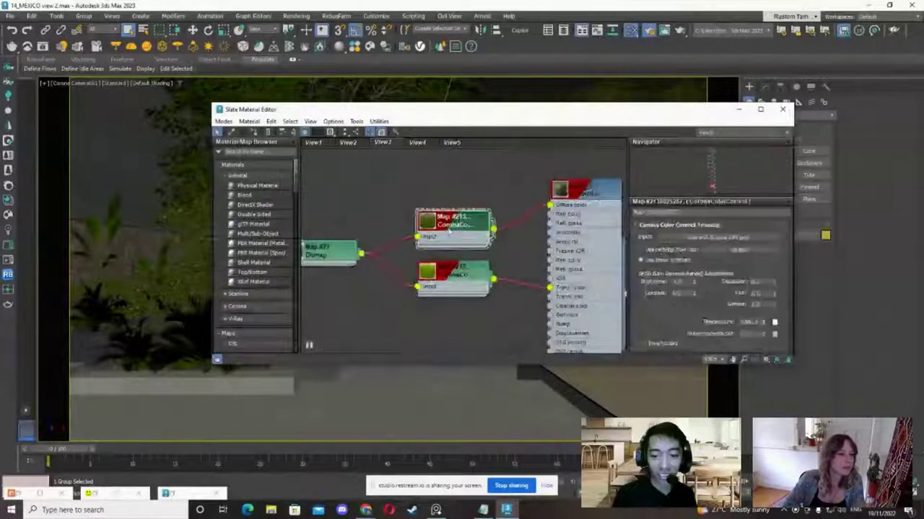
pyautogui.moveTo(444, 227); pyautogui.dragTo(443, 196)
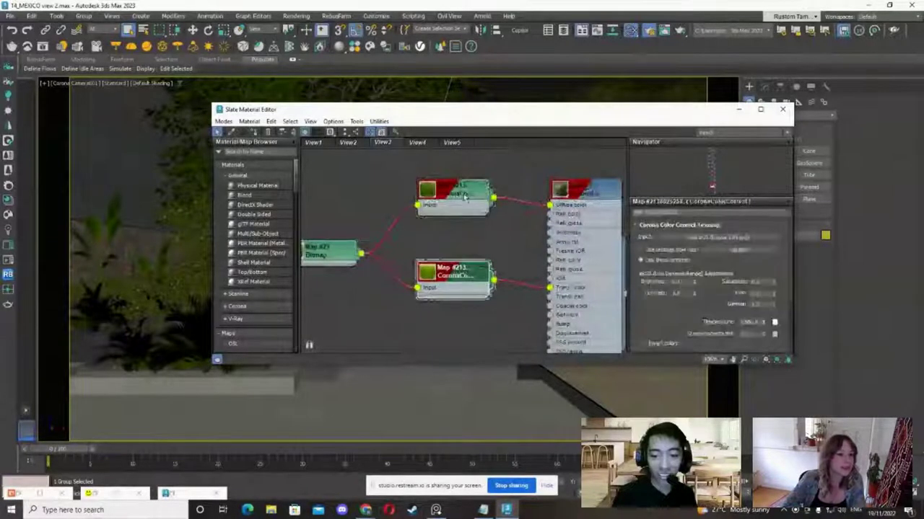
pyautogui.click(449, 274)
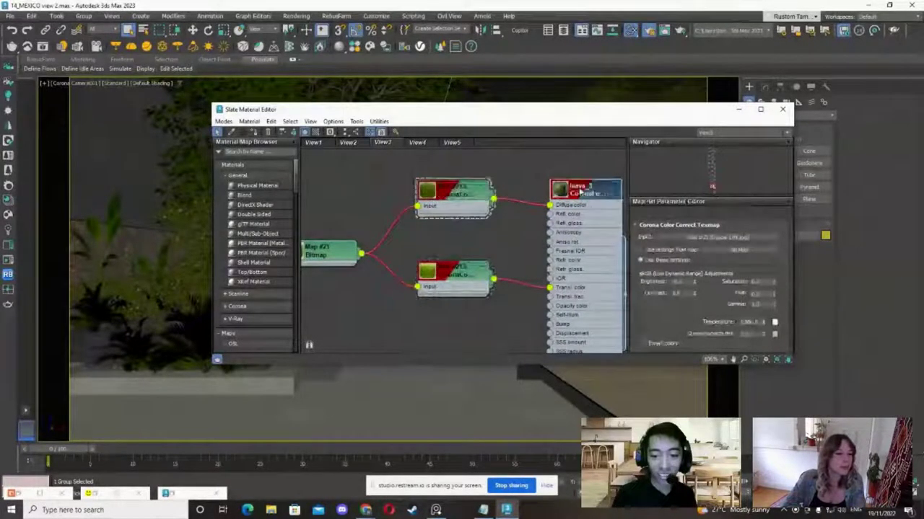
pyautogui.scroll(-1, 448, 275)
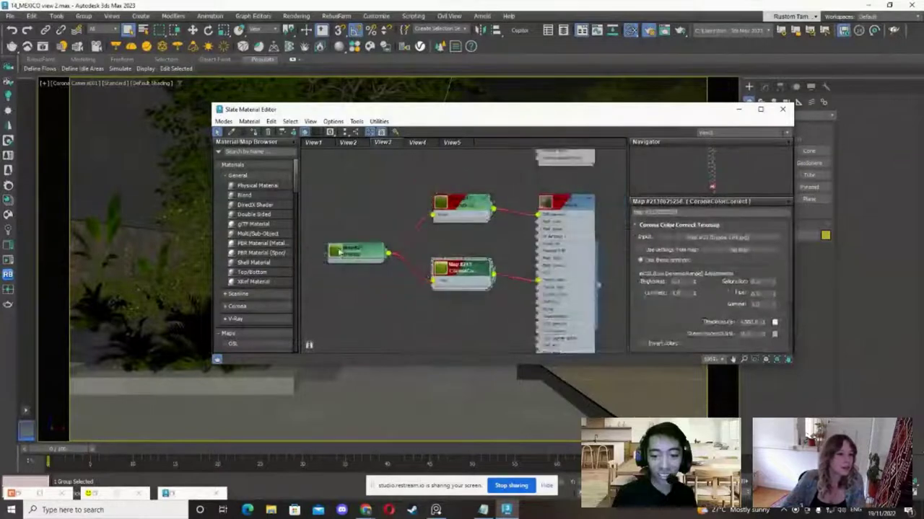
pyautogui.doubleClick(338, 250)
# Examine how the neighbouring plant materials in View3 connect their bitmaps and color corrections
pyautogui.scroll(-5, 375, 253)
pyautogui.moveTo(457, 216); pyautogui.dragTo(464, 295, button='middle')
pyautogui.scroll(5, 395, 250)
pyautogui.moveTo(489, 256); pyautogui.dragTo(499, 296, button='middle')
pyautogui.scroll(-2, 496, 291)
pyautogui.moveTo(532, 208); pyautogui.dragTo(513, 247, button='middle')
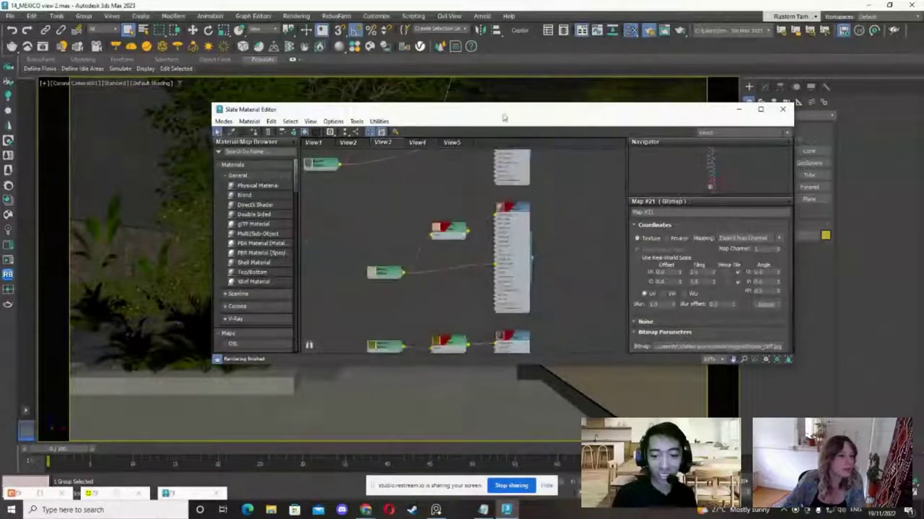
pyautogui.moveTo(504, 117); pyautogui.dragTo(529, 140)
pyautogui.moveTo(533, 170); pyautogui.dragTo(477, 173, button='middle')
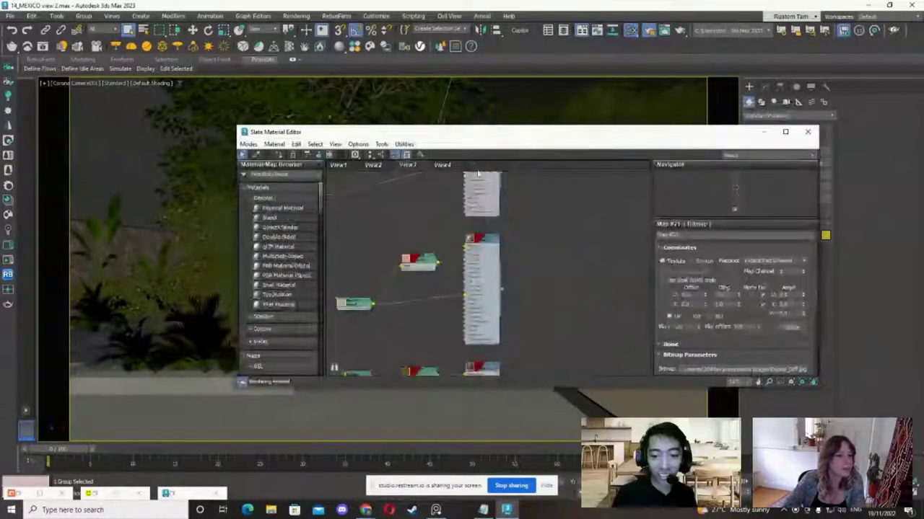
# Pick the tall side wall's material from the viewport into View5, examine its node tree and minimise the material editor
pyautogui.click(477, 166)
pyautogui.click(257, 154)
pyautogui.click(120, 168)
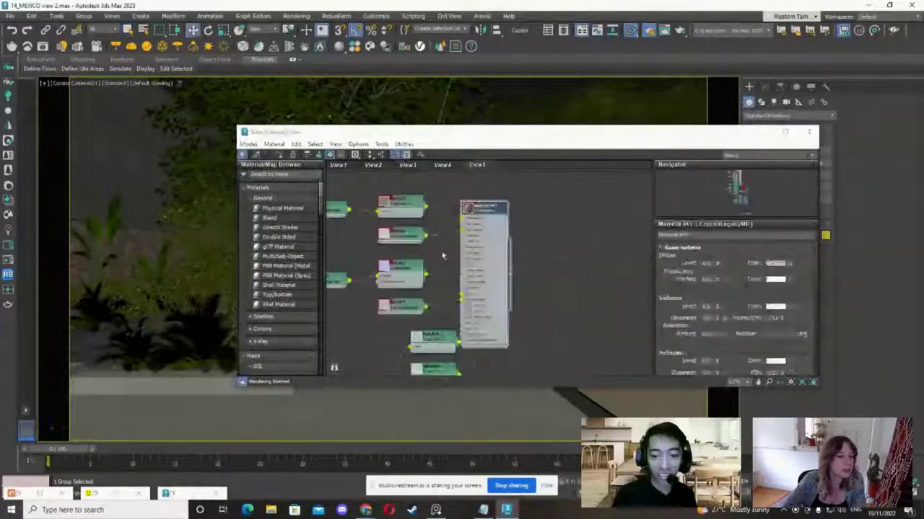
pyautogui.moveTo(443, 256); pyautogui.dragTo(528, 260, button='middle')
pyautogui.scroll(2, 527, 260)
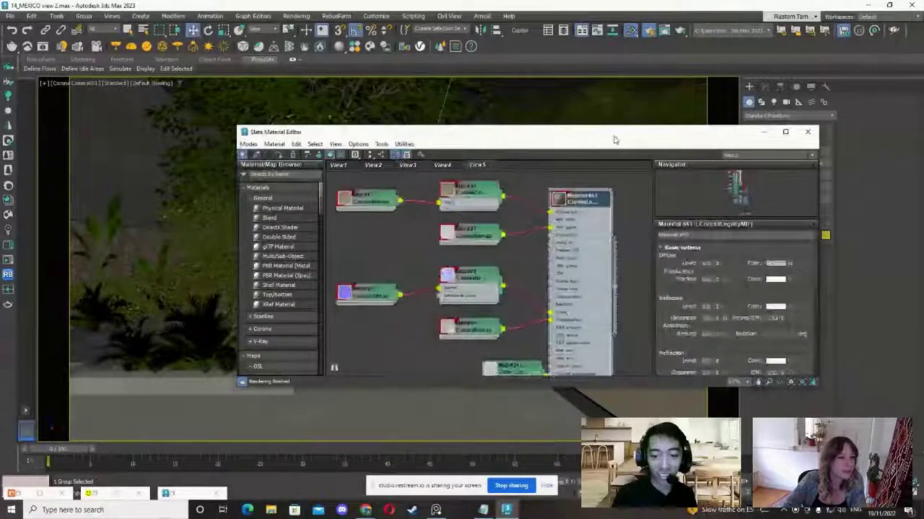
pyautogui.moveTo(614, 139); pyautogui.dragTo(629, 106)
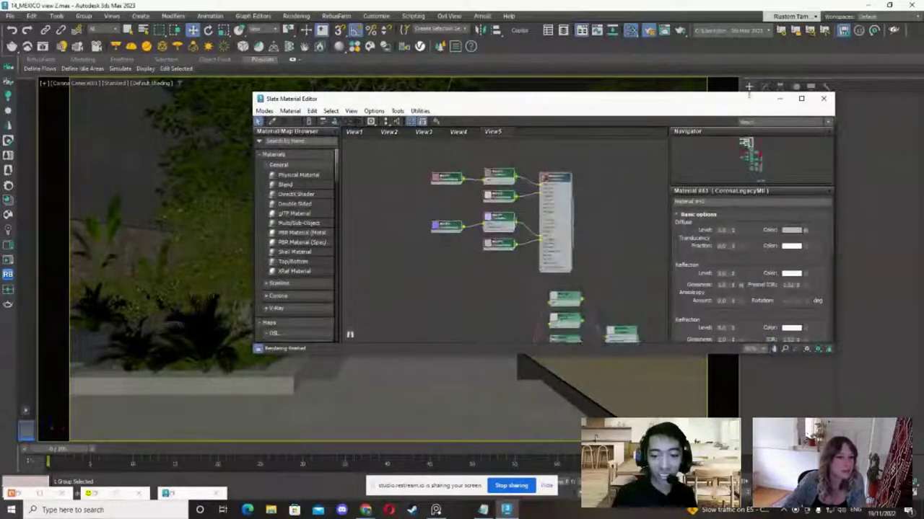
pyautogui.moveTo(748, 96); pyautogui.dragTo(716, 109)
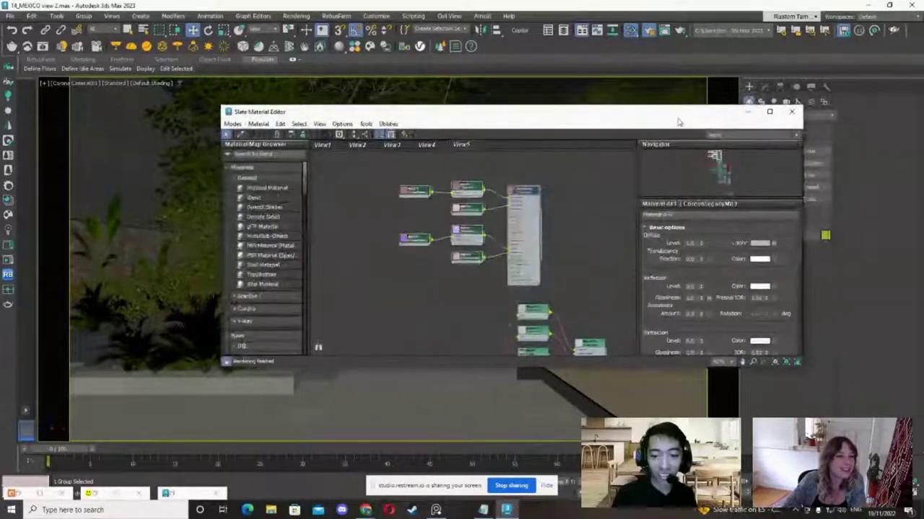
pyautogui.click(747, 112)
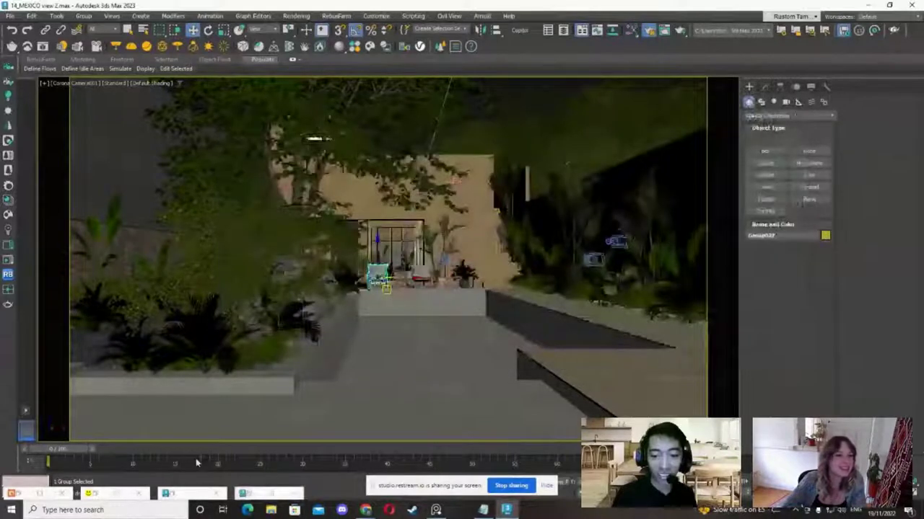
# Restore the Corona frame buffer, start interactive rendering of the camera view and move the window off the viewport
pyautogui.click(116, 494)
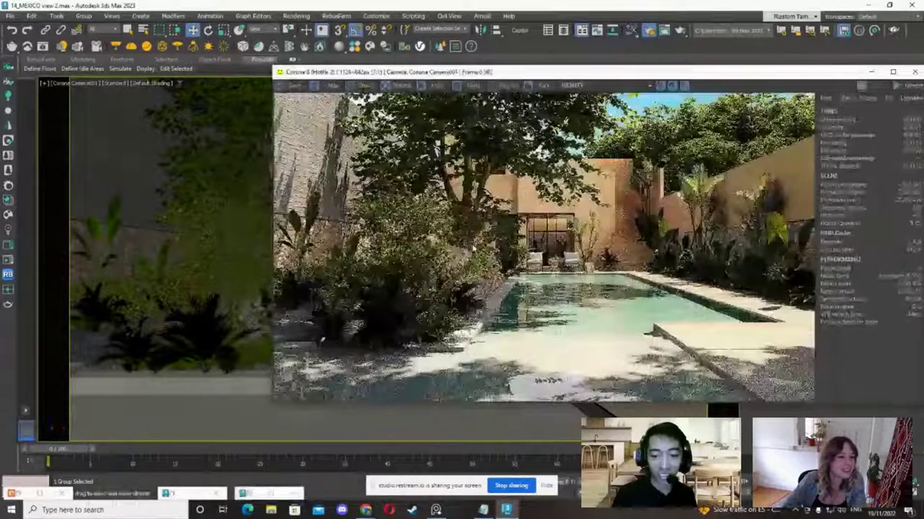
pyautogui.click(905, 100)
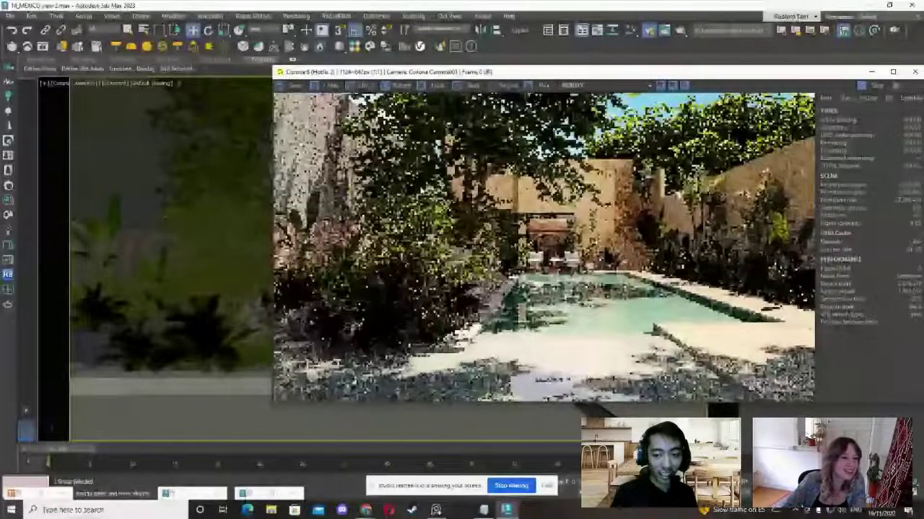
pyautogui.moveTo(402, 72); pyautogui.dragTo(455, 66)
# Switch the viewport to perspective and examine the whole house, pool and surrounding trees from above
pyautogui.press('p')
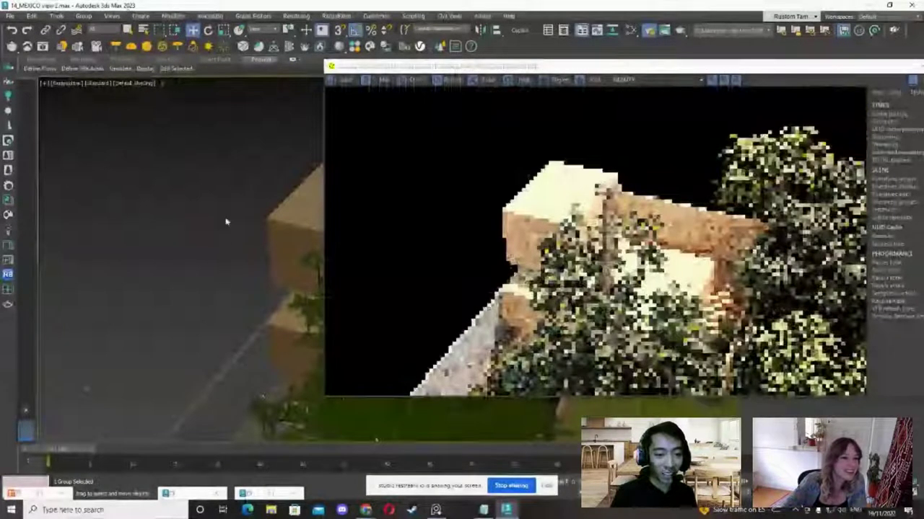
pyautogui.moveTo(227, 221); pyautogui.dragTo(303, 317, button='middle')
pyautogui.scroll(-5, 187, 266)
pyautogui.scroll(4, 200, 259)
pyautogui.click(161, 239)
pyautogui.moveTo(229, 251); pyautogui.dragTo(248, 169, button='middle')
pyautogui.scroll(-3, 229, 215)
pyautogui.scroll(-2, 248, 169)
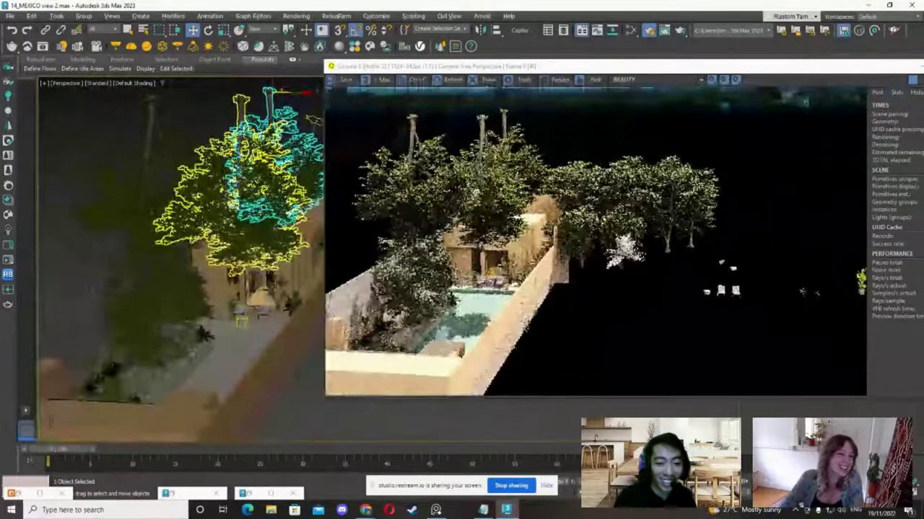
# Return the viewport to Corona Camera001
pyautogui.press('c')
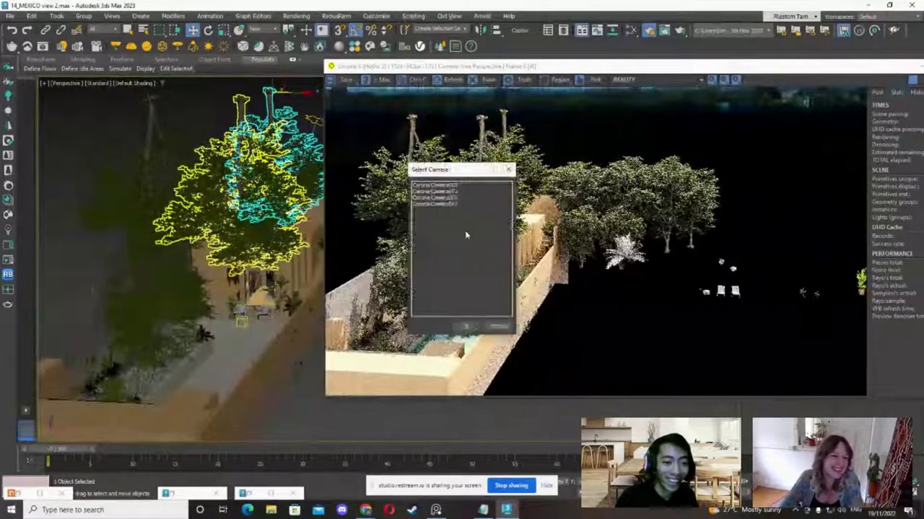
pyautogui.click(454, 186)
pyautogui.click(467, 327)
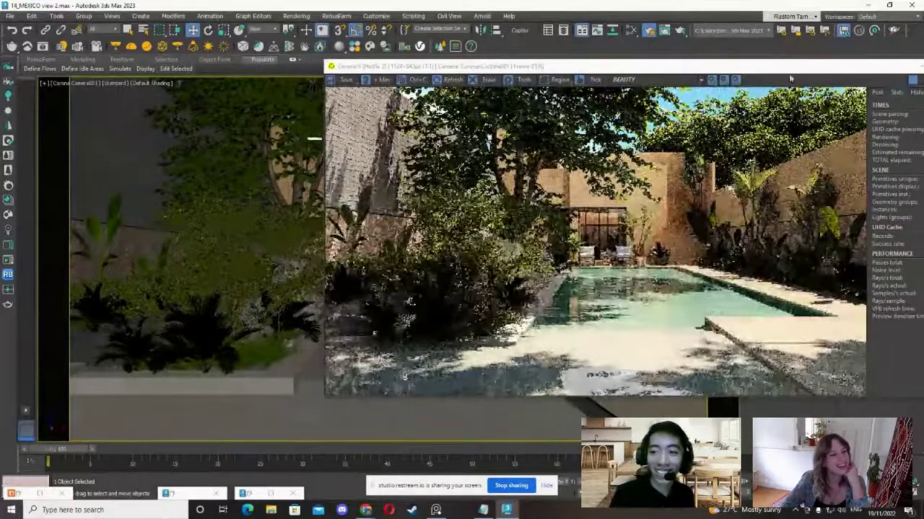
# Reposition the Corona frame buffer to view the full pool render, then minimise it
pyautogui.moveTo(790, 67); pyautogui.dragTo(608, 71)
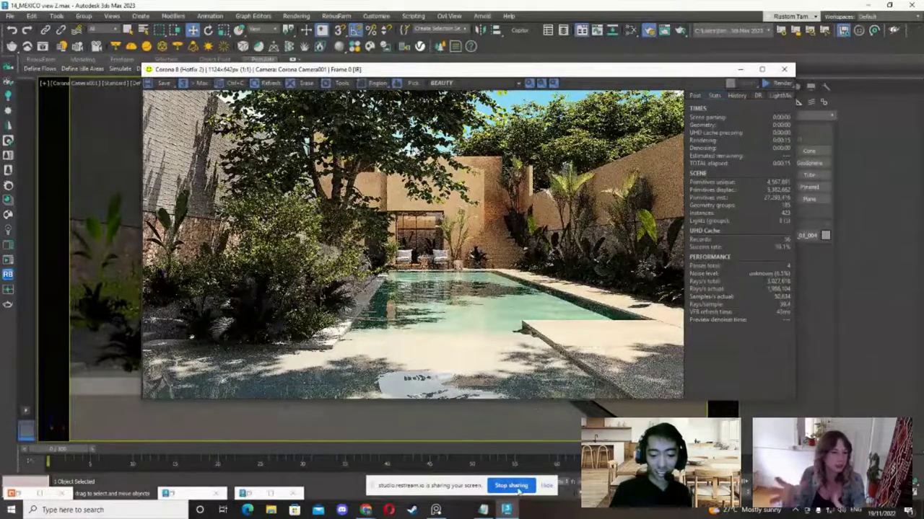
pyautogui.moveTo(488, 74); pyautogui.dragTo(574, 95)
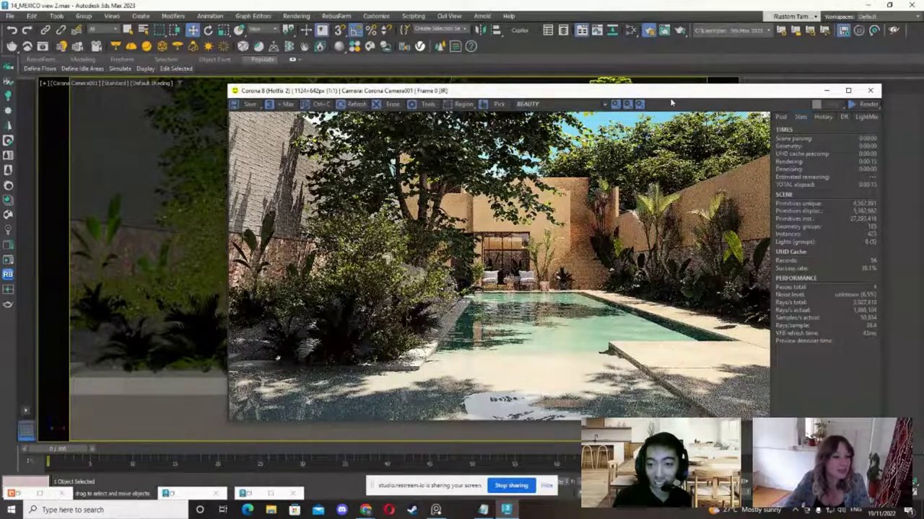
pyautogui.moveTo(681, 96)
pyautogui.mouseDown()
pyautogui.moveTo(636, 106)
pyautogui.moveTo(677, 99)
pyautogui.mouseUp()
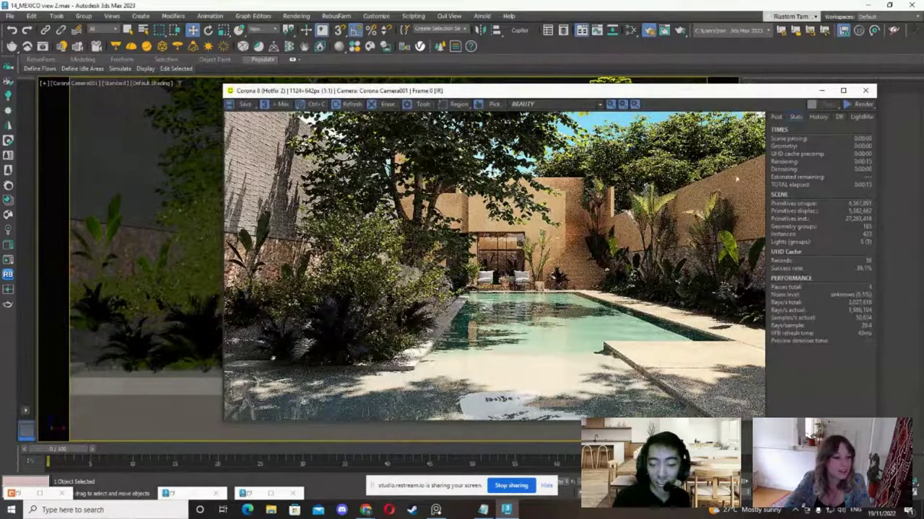
pyautogui.click(821, 90)
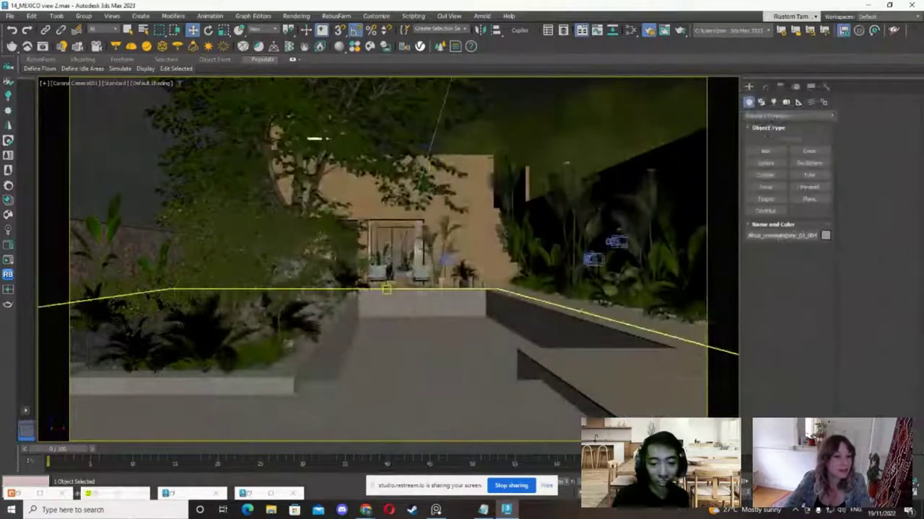
# Stop sharing the screen with the streaming studio
pyautogui.click(366, 509)
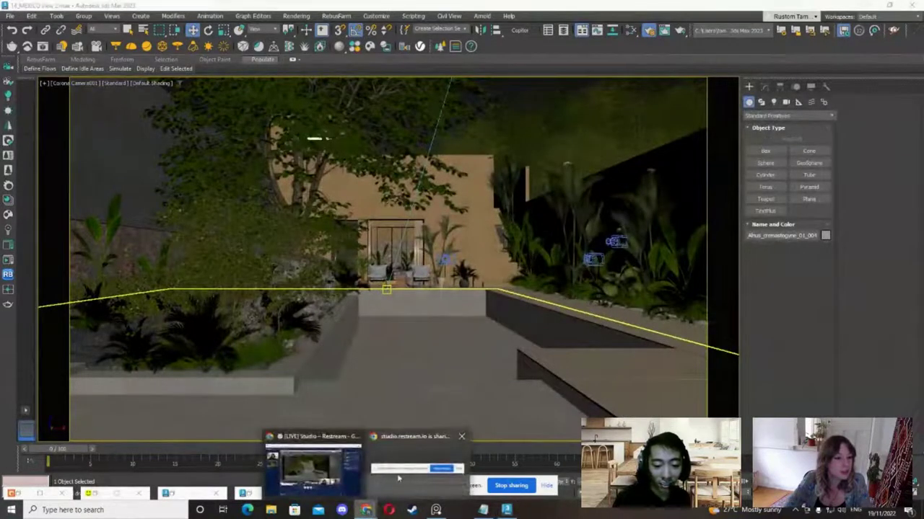
pyautogui.moveTo(408, 458)
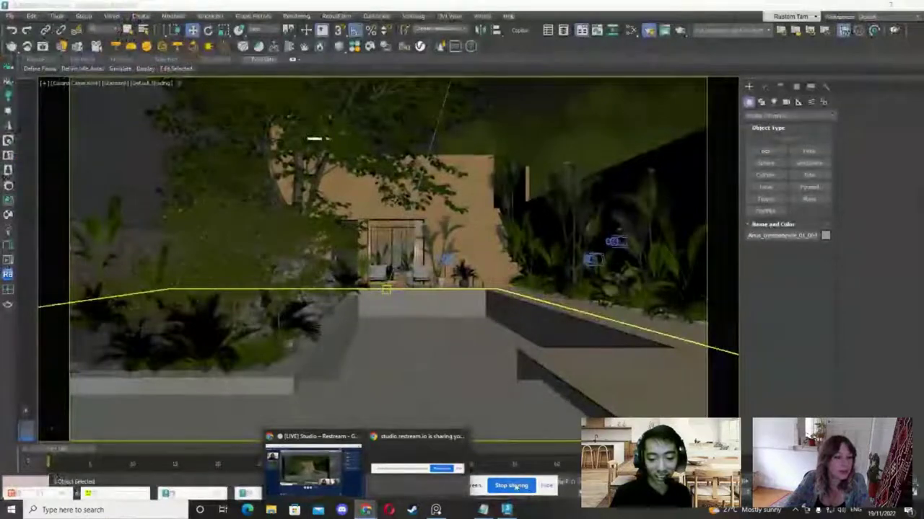
pyautogui.click(511, 485)
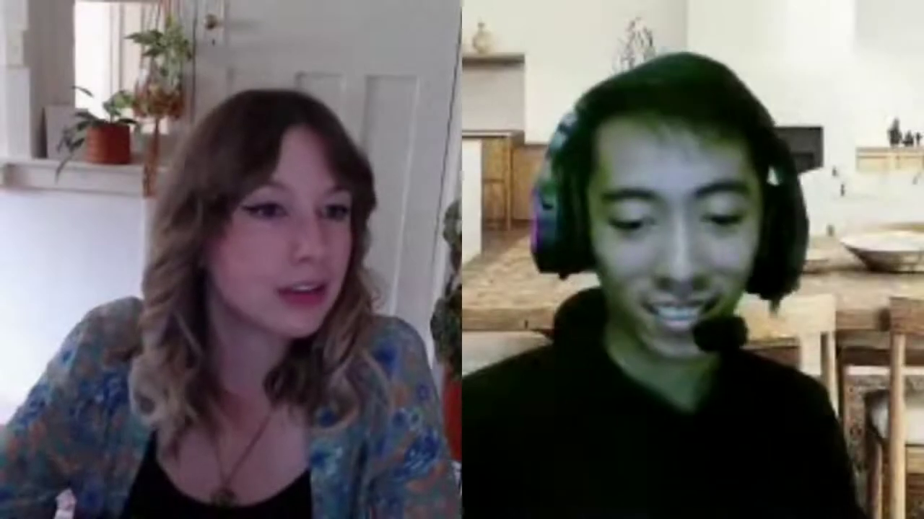